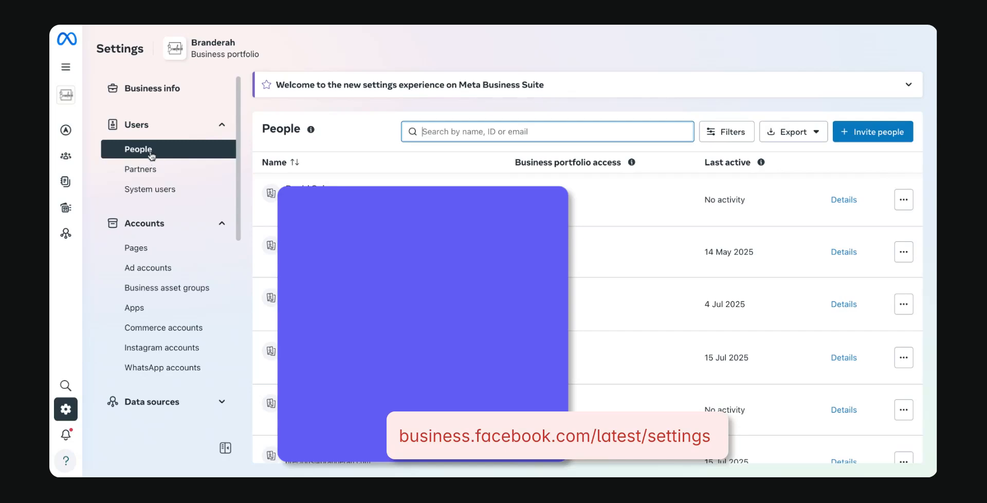
- Open the People list under Users in the Branderah business portfolio settings
left_click(143, 152)
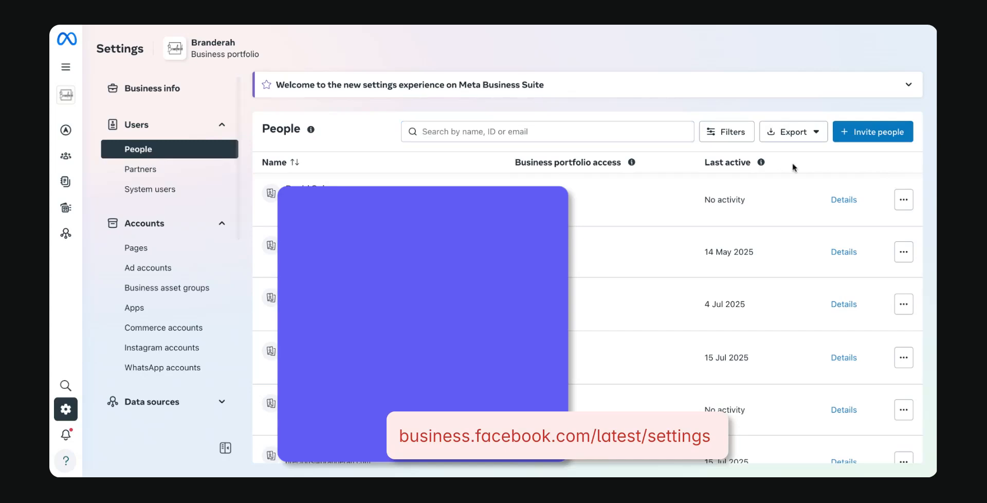
- Start an invitation and replace the already-invited address with the new invitee's email
left_click(865, 143)
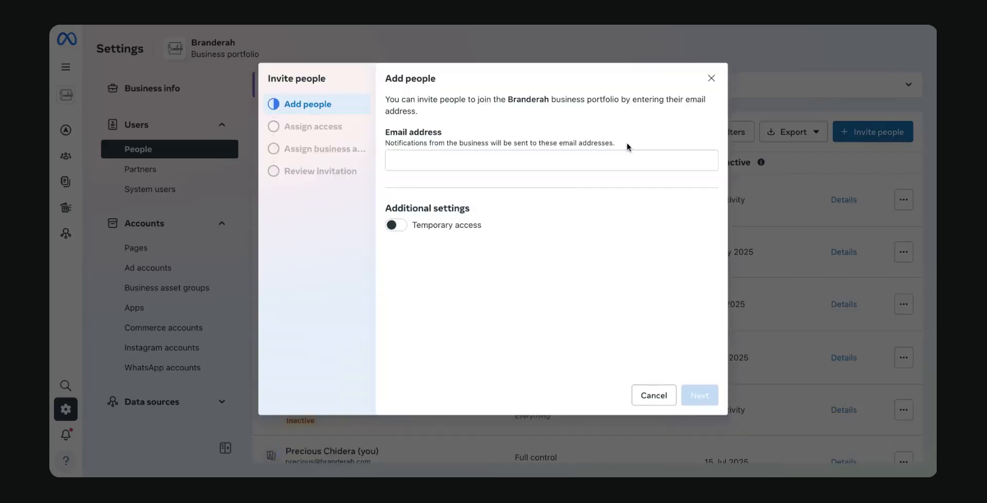
left_click(494, 161)
type("pre")
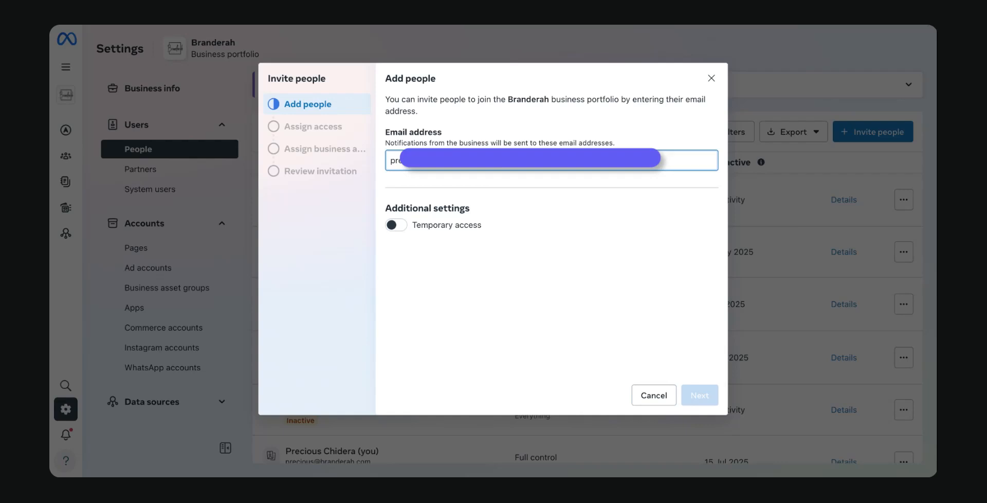
left_click(585, 189)
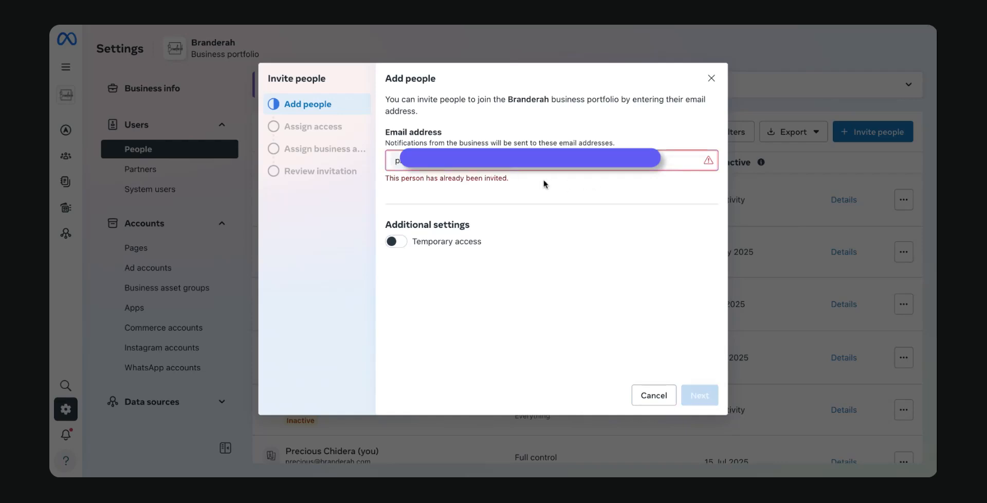
left_click(505, 164)
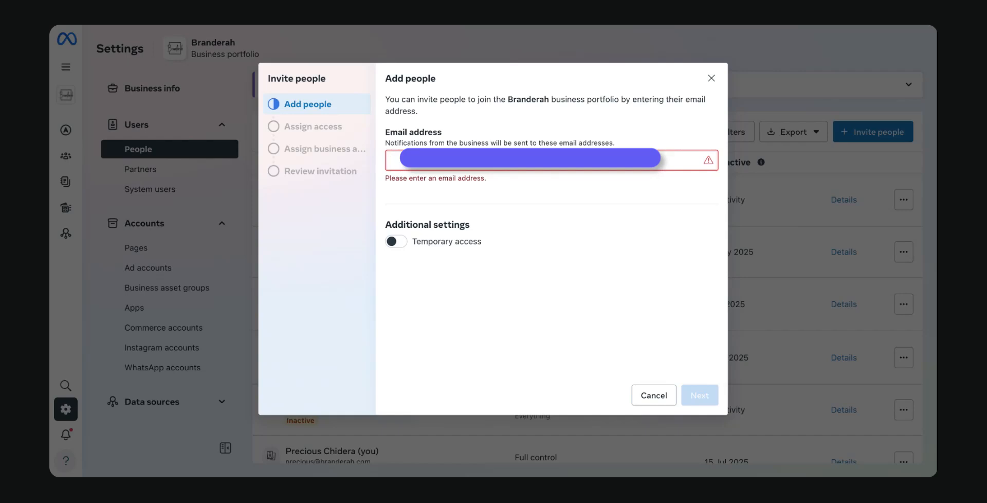
key("Return")
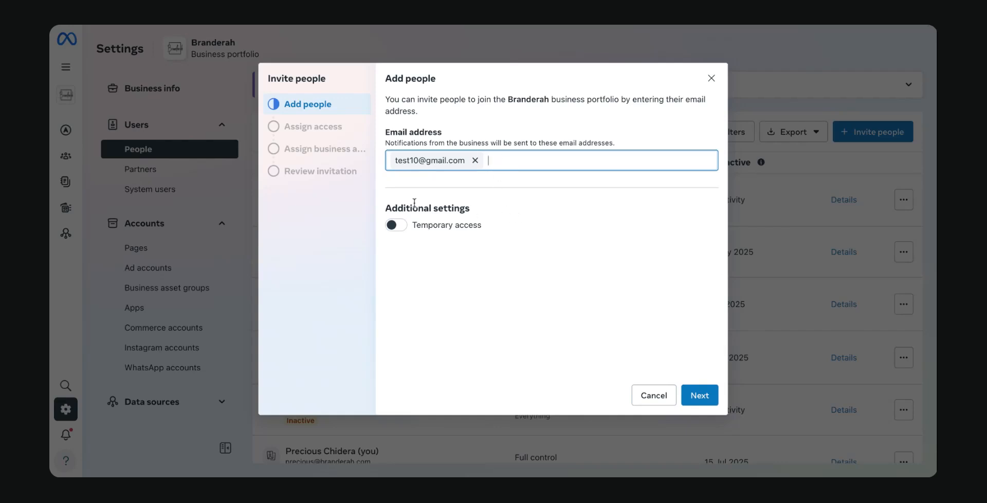
left_click(404, 229)
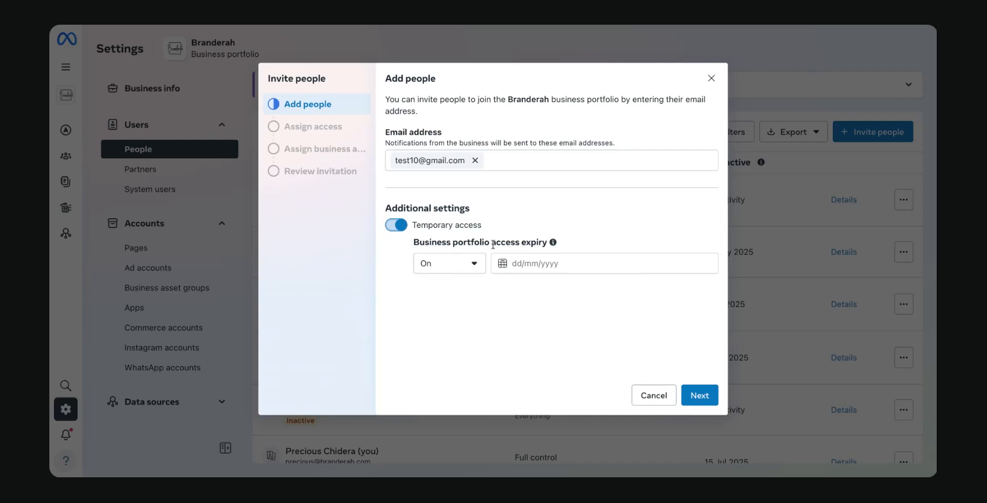
left_click(527, 262)
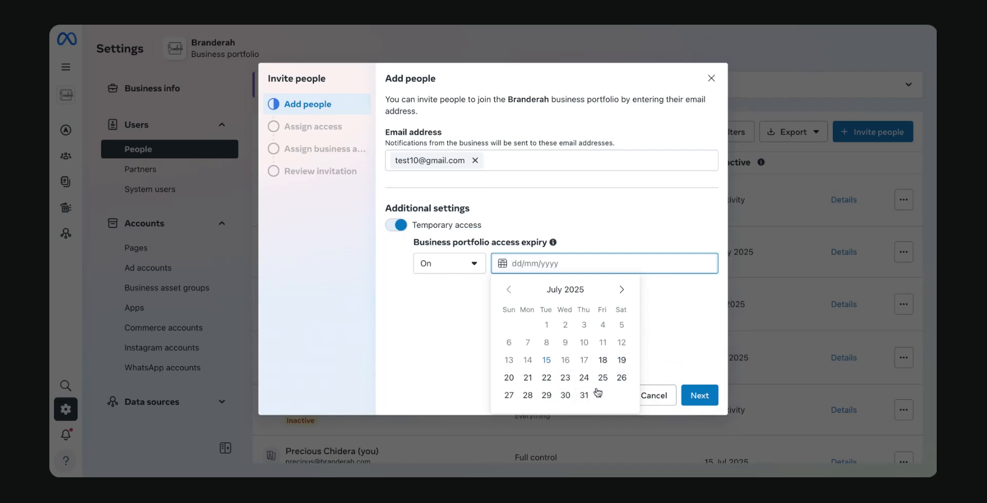
left_click(657, 333)
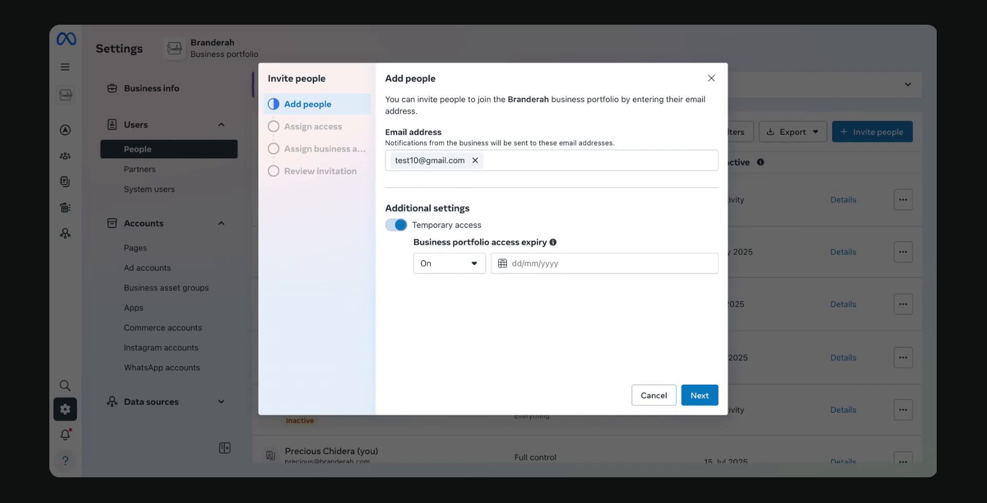
left_click(398, 226)
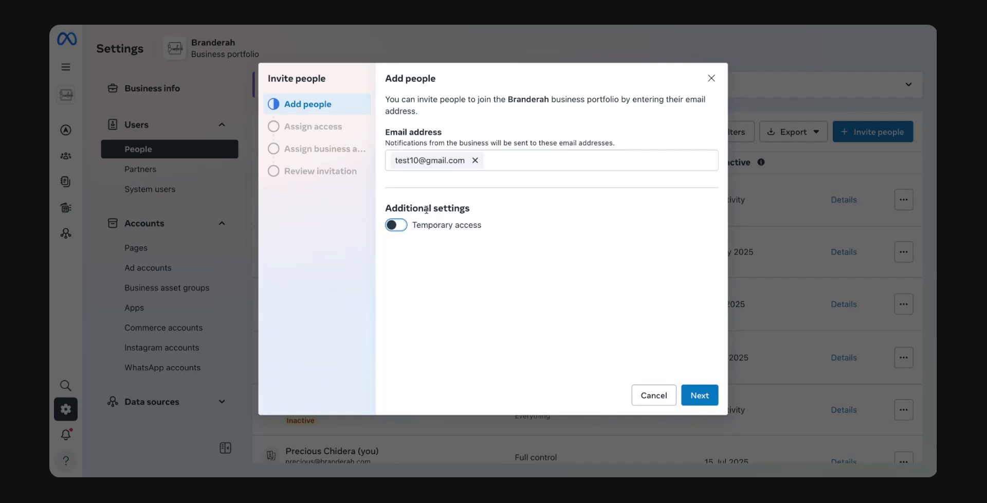
- Continue from the Add people step to the Assign access step
left_click(699, 397)
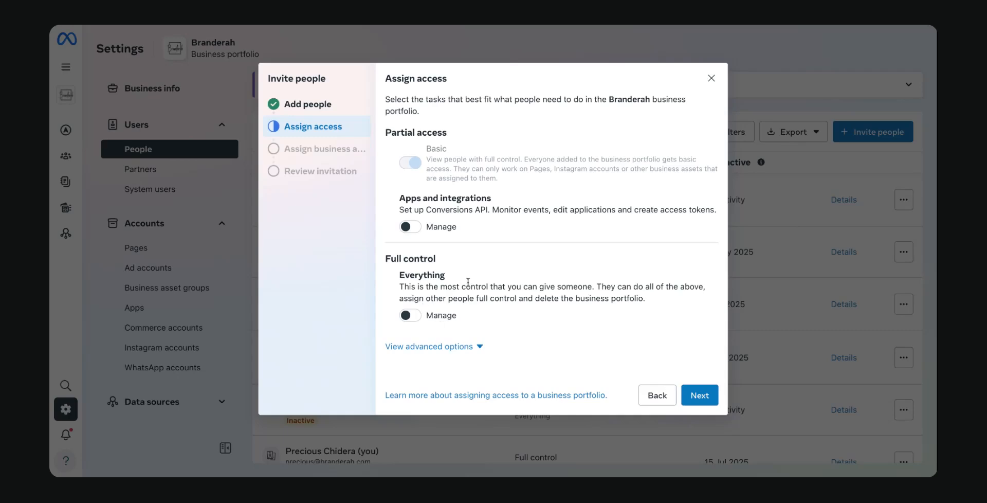
- Keep basic access and select the first Facebook Page under Pages as an asset
left_click(700, 395)
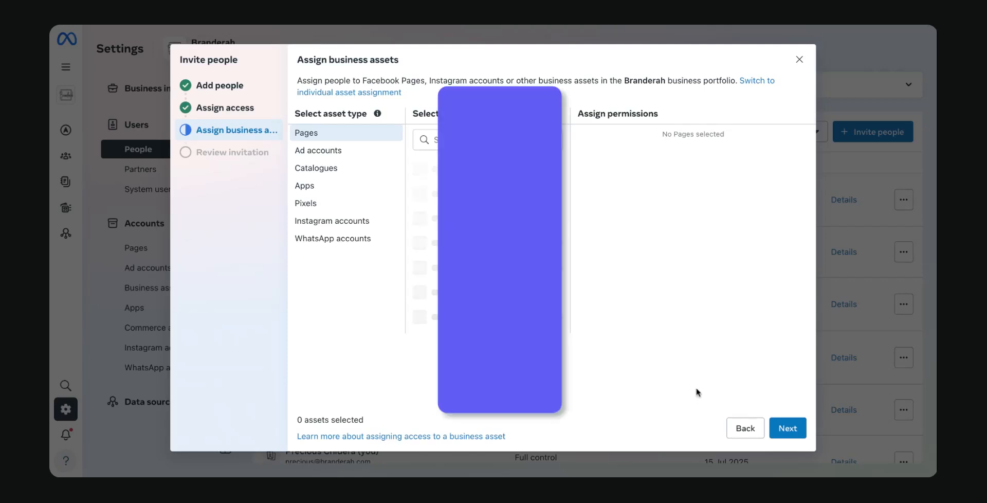
scroll(494, 214, "down", 1)
scroll(433, 189, "up", 1)
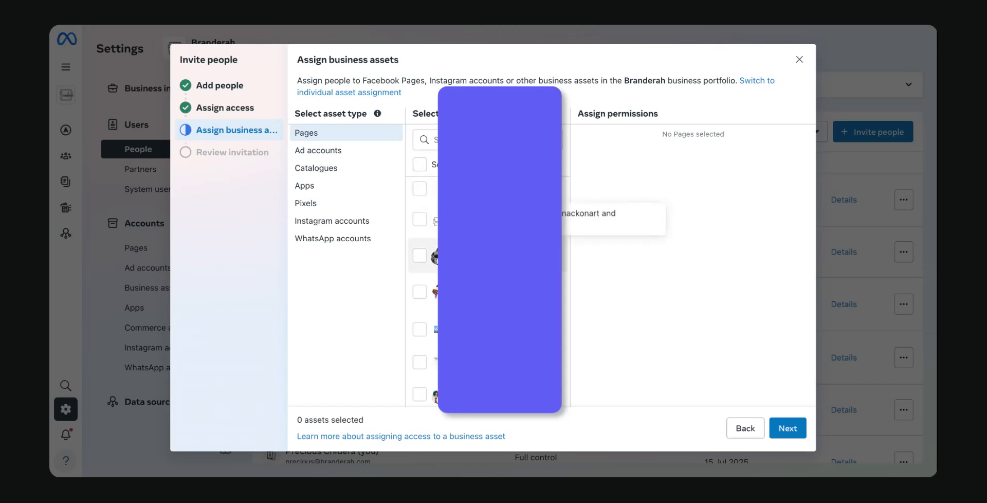
left_click(420, 190)
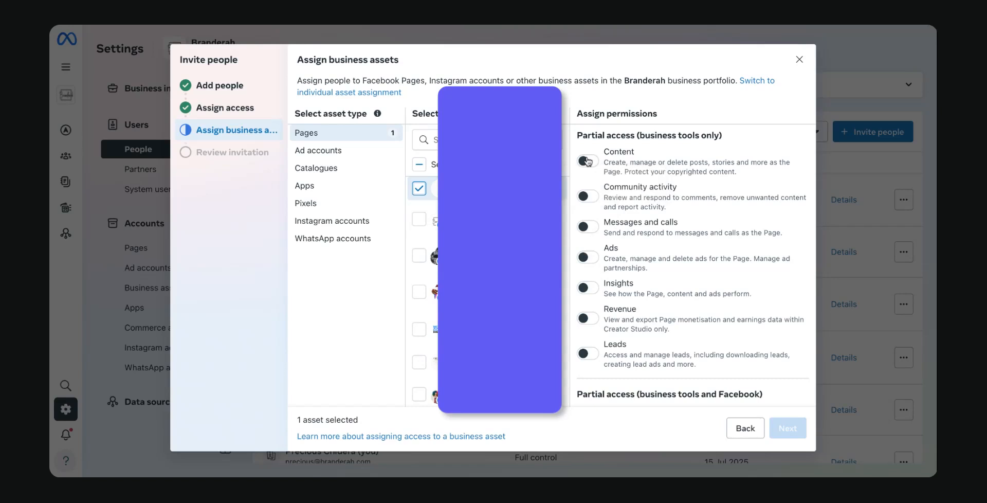
scroll(603, 200, "down", 1)
scroll(603, 199, "up", 1)
scroll(602, 200, "down", 1)
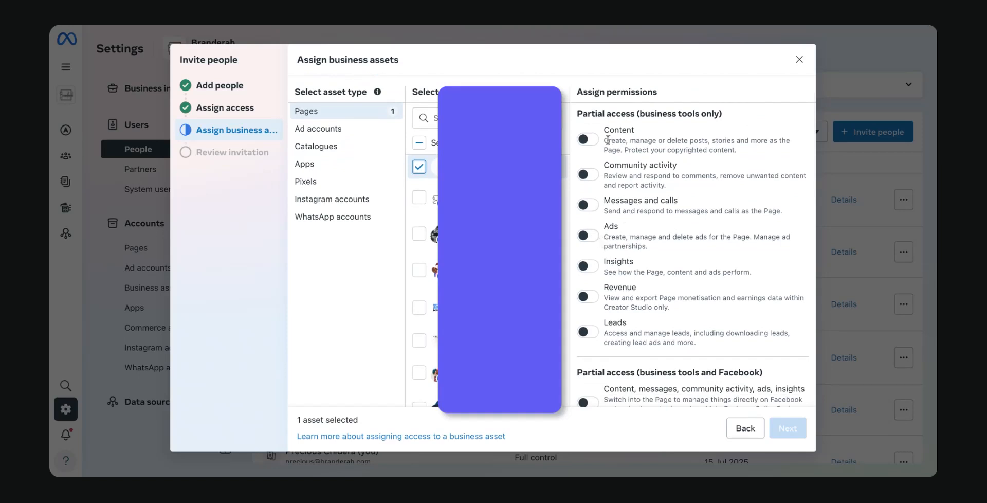
scroll(591, 219, "down", 1)
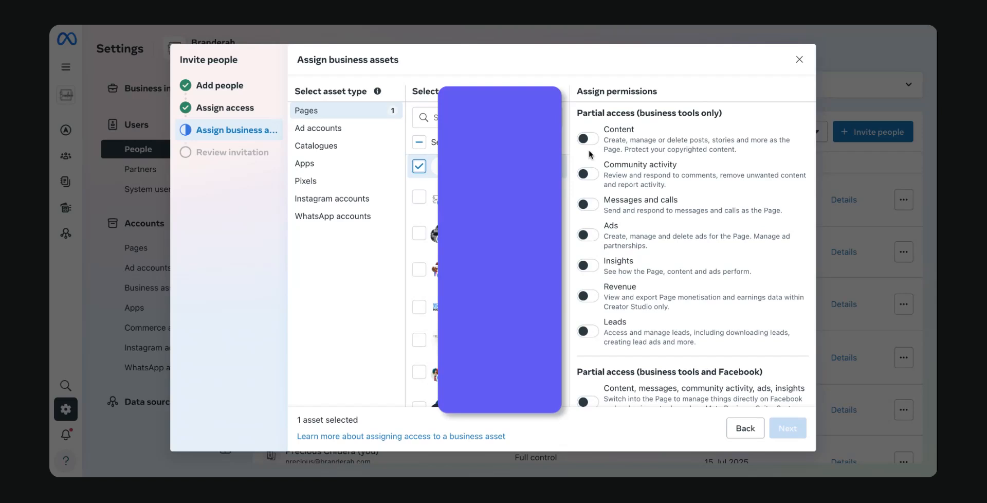
scroll(591, 155, "down", 1)
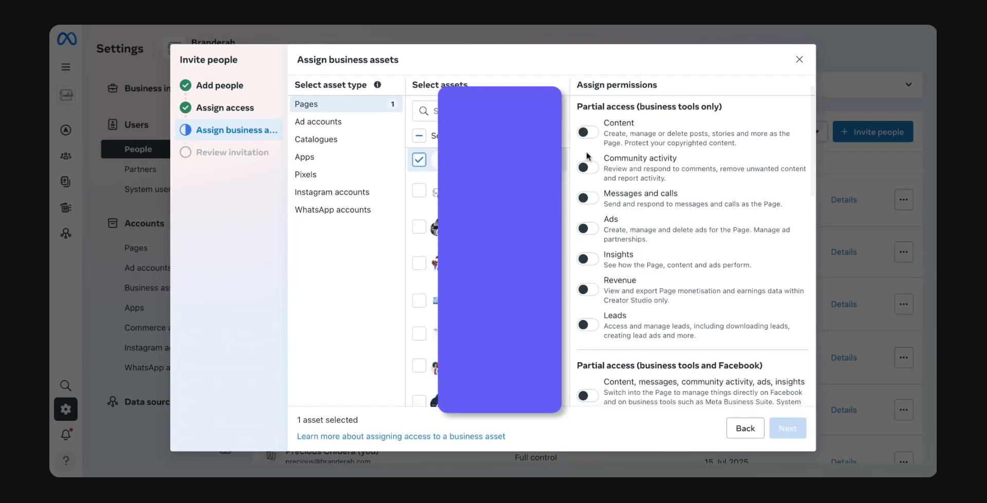
- Turn on the Page's Ads permission, which also enables Insights, leaving Content off
left_click(588, 132)
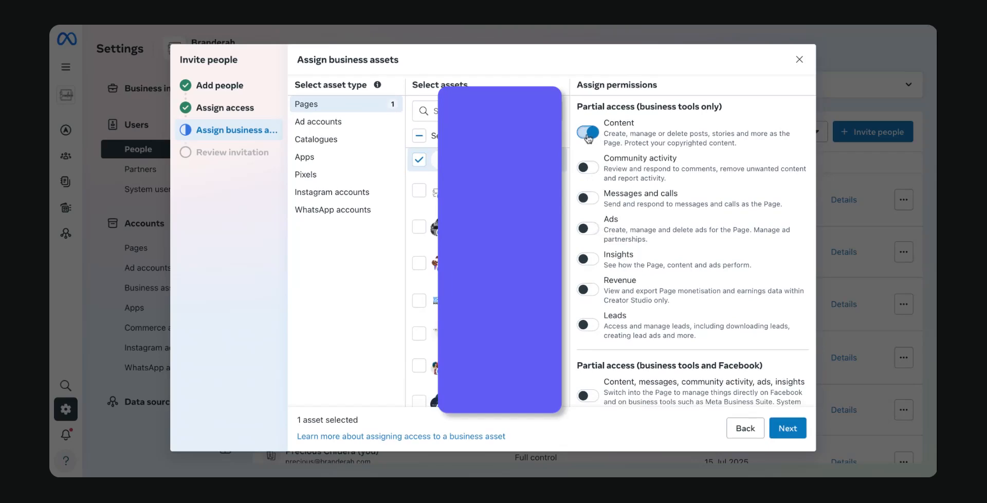
left_click(588, 135)
scroll(610, 178, "down", 2)
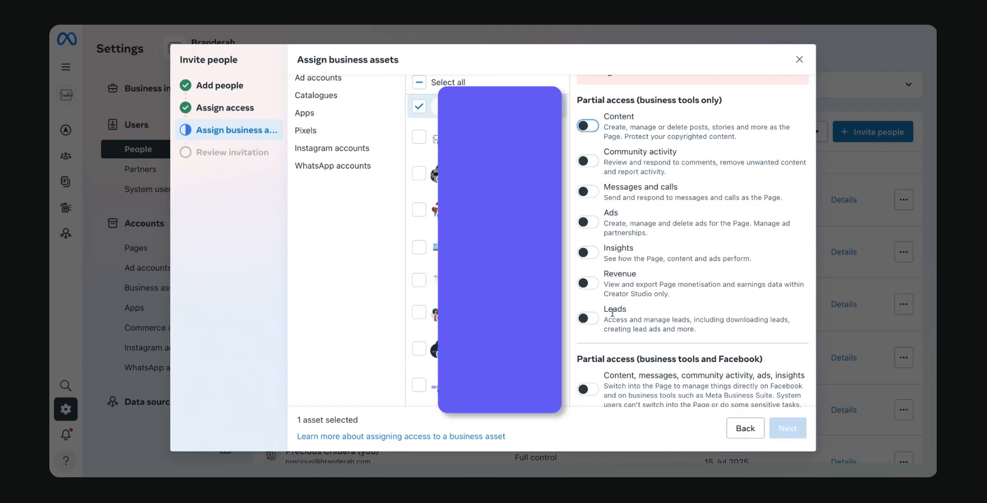
scroll(633, 319, "down", 3)
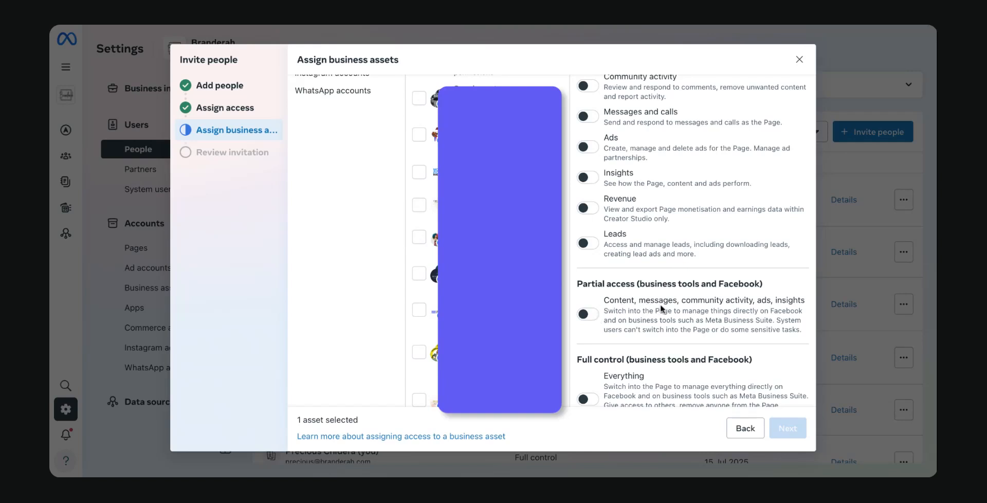
scroll(609, 308, "down", 1)
scroll(609, 308, "up", 3)
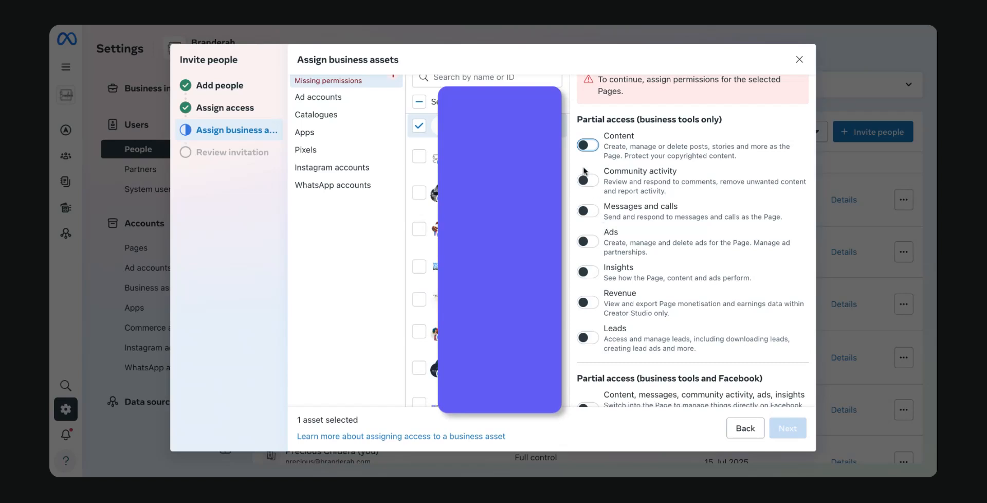
scroll(588, 156, "up", 1)
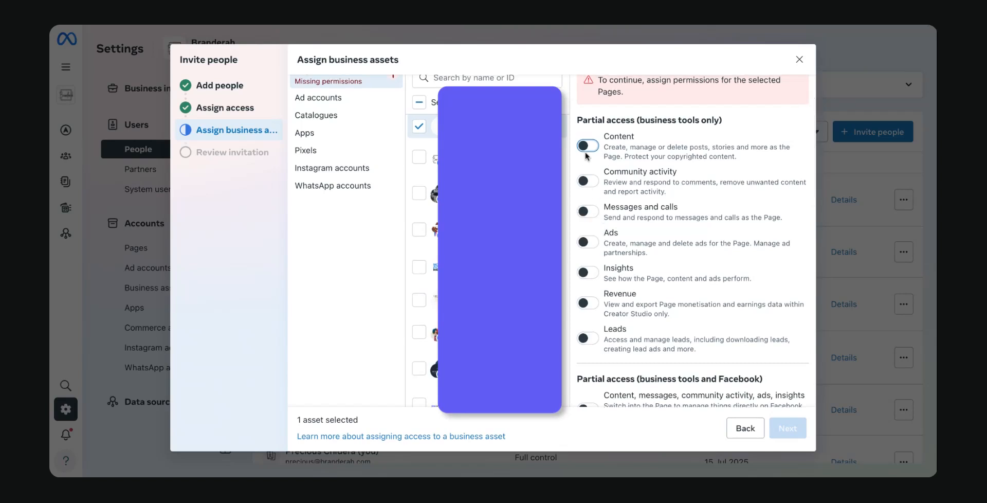
scroll(589, 164, "down", 2)
scroll(589, 165, "up", 1)
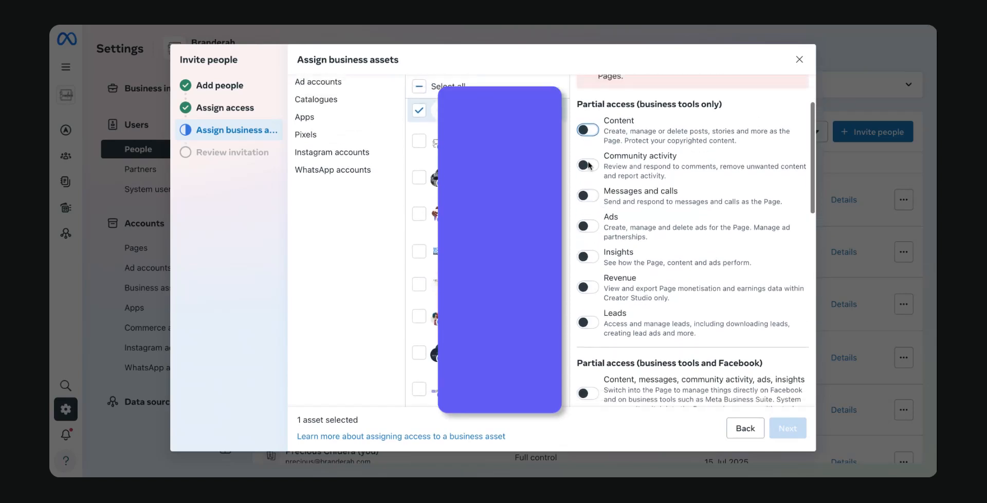
left_click(594, 230)
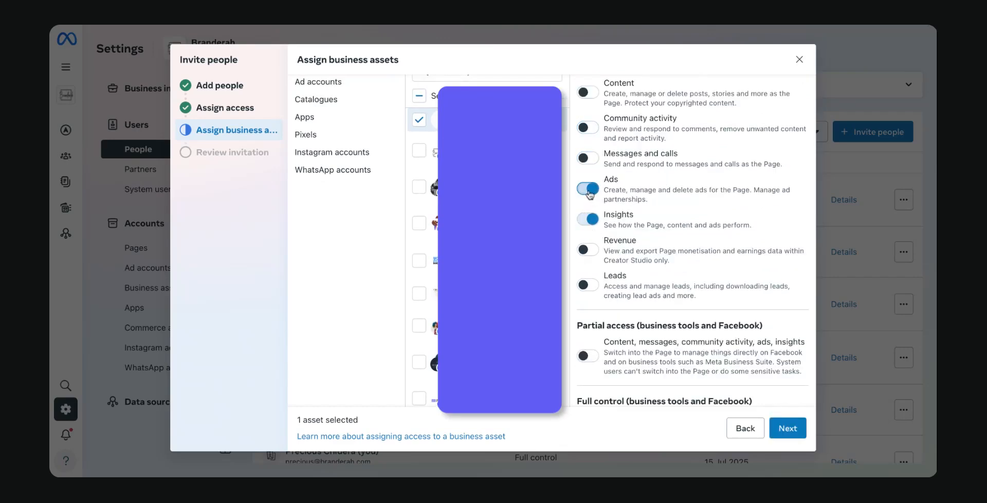
scroll(590, 204, "down", 2)
scroll(591, 204, "down", 5)
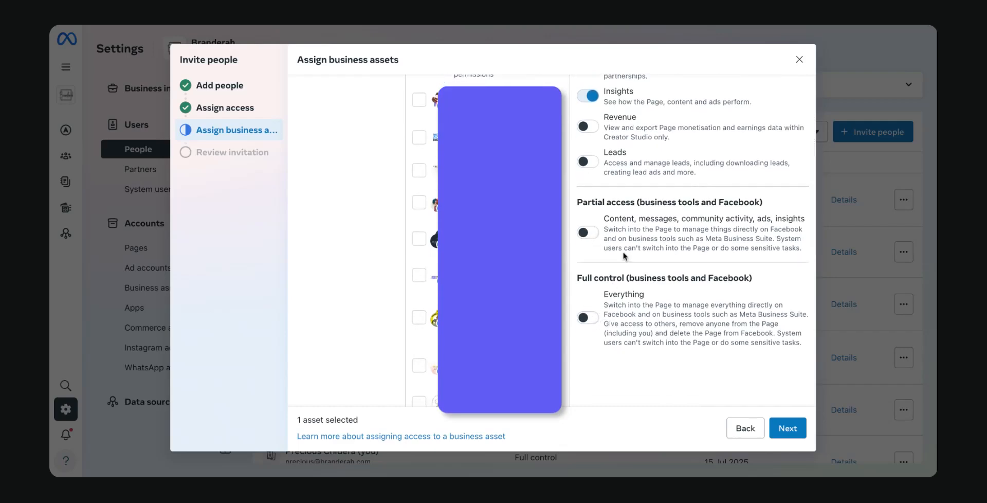
scroll(612, 276, "up", 2)
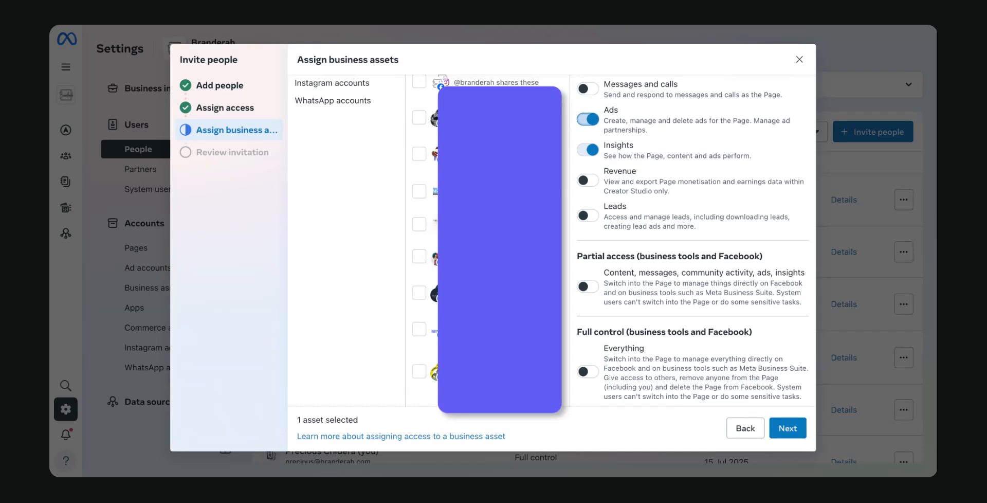
scroll(550, 237, "up", 3)
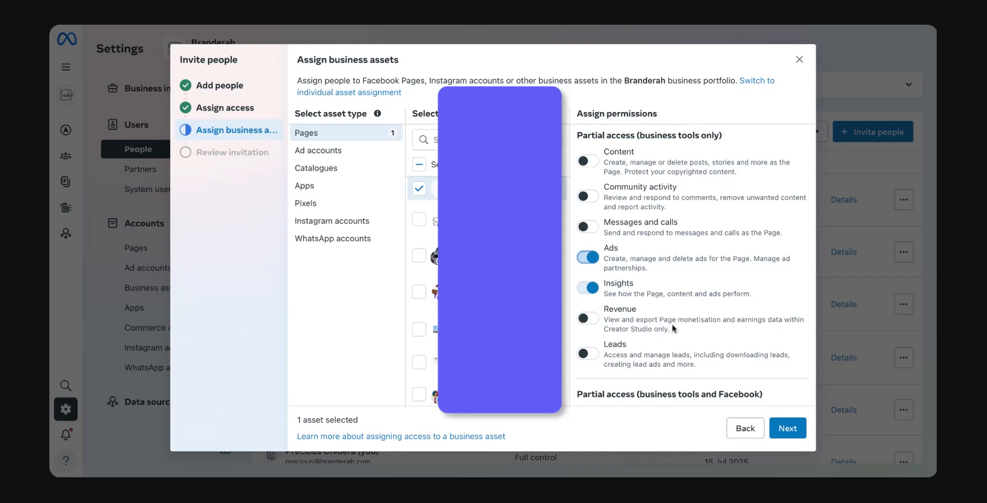
- Add the first ad account with Manage campaigns (ads) and Creative Hub mockups access
left_click(302, 154)
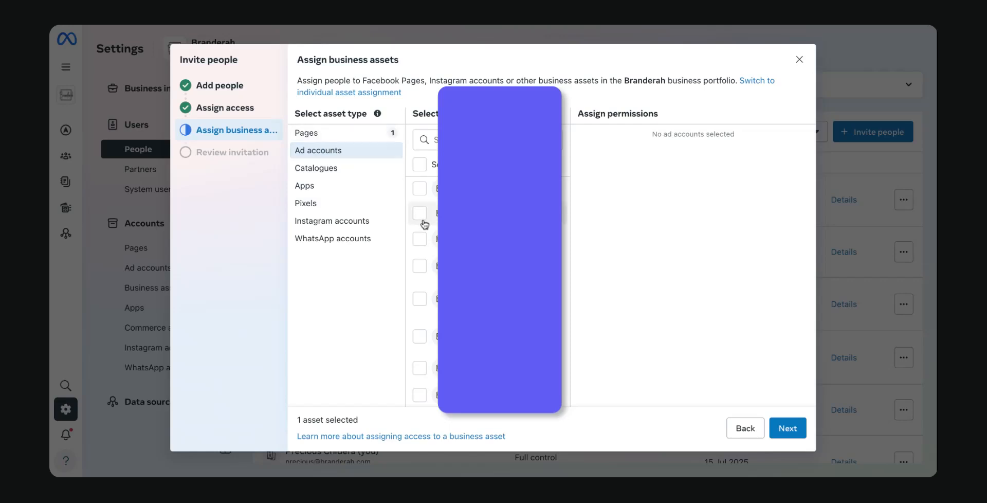
left_click(419, 188)
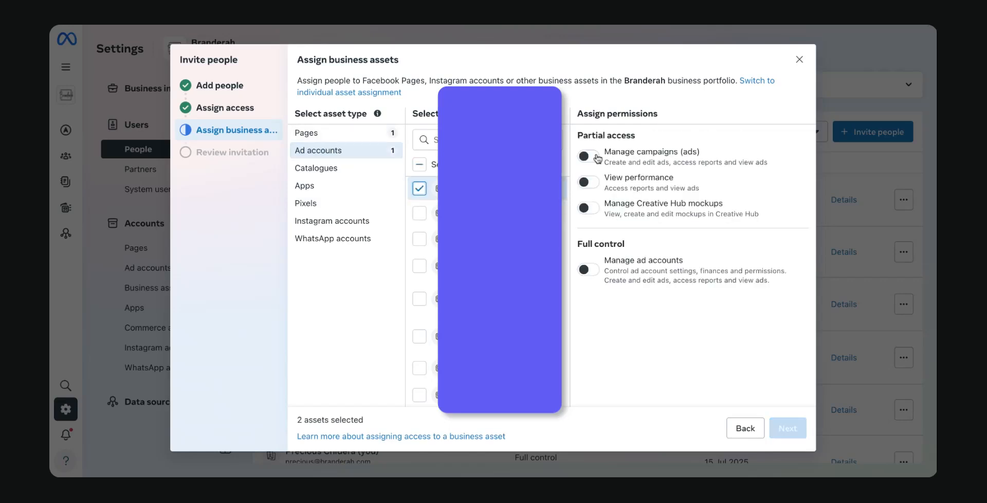
left_click(595, 207)
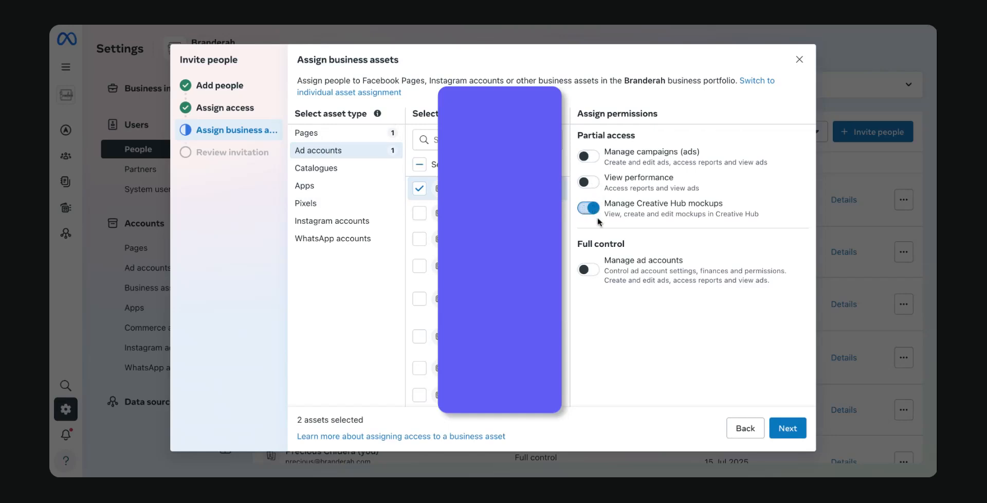
left_click(597, 160)
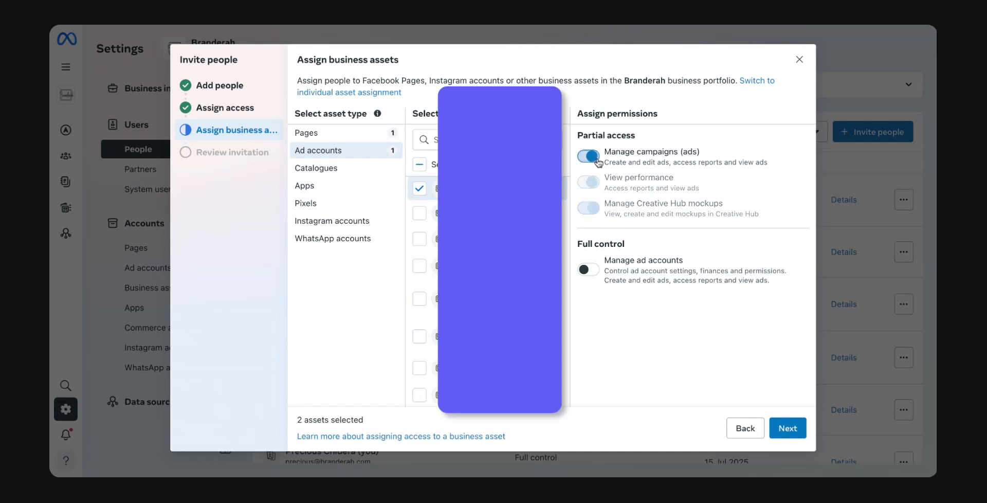
left_click(586, 161)
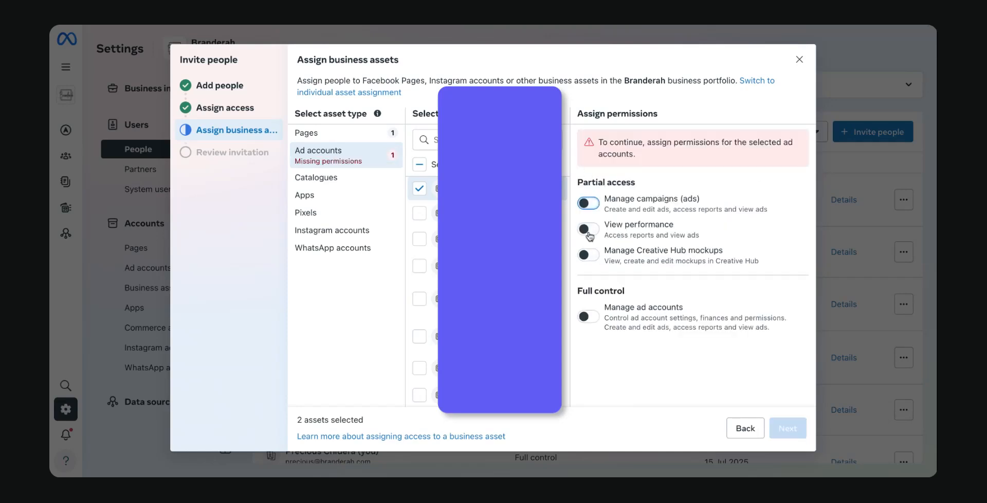
left_click(588, 203)
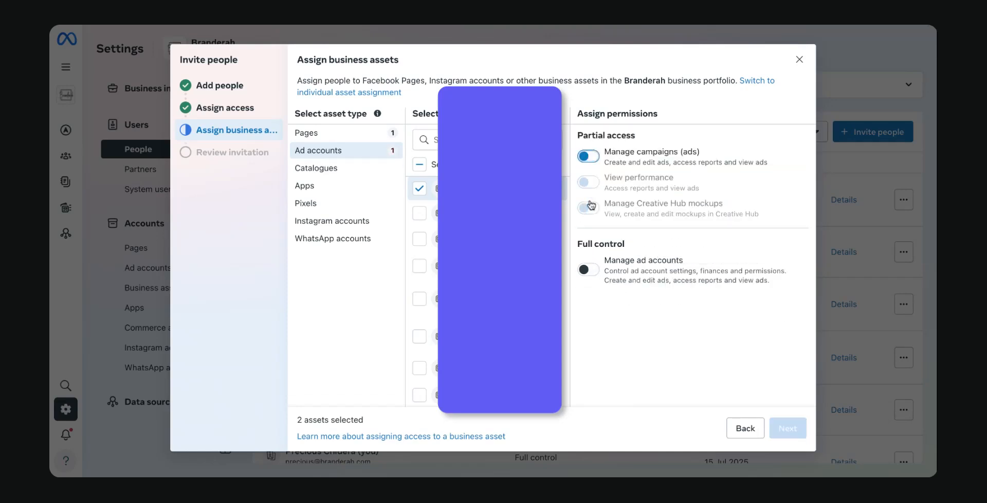
- Add the first catalogue to the invitation with Create ads permission
left_click(317, 170)
left_click(418, 190)
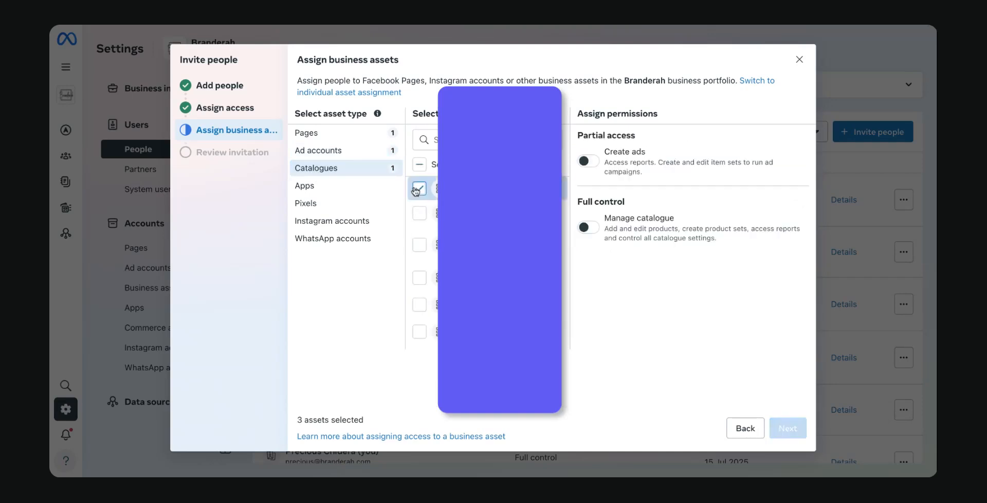
left_click(311, 194)
left_click(340, 179)
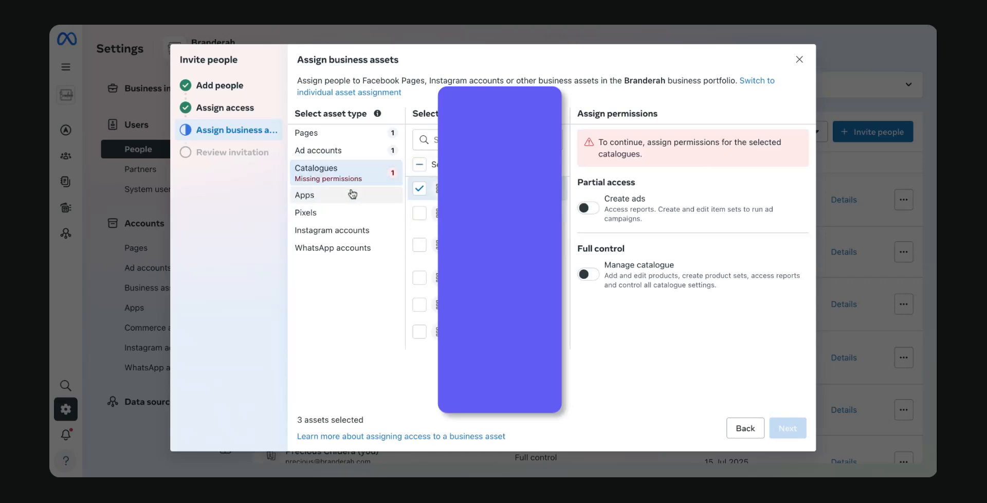
left_click(586, 208)
- Look through the Apps, Pixels, Instagram and WhatsApp accounts, then proceed to Review invitation
left_click(338, 189)
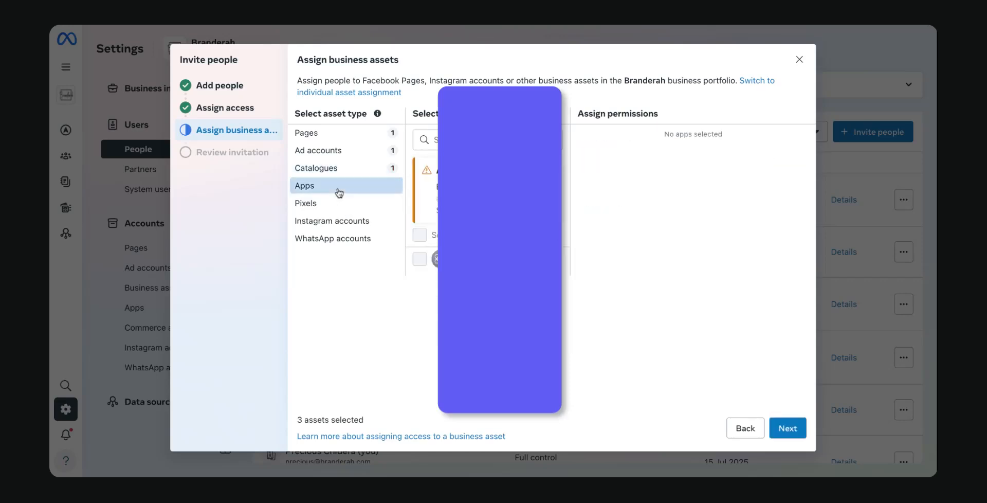
left_click(321, 203)
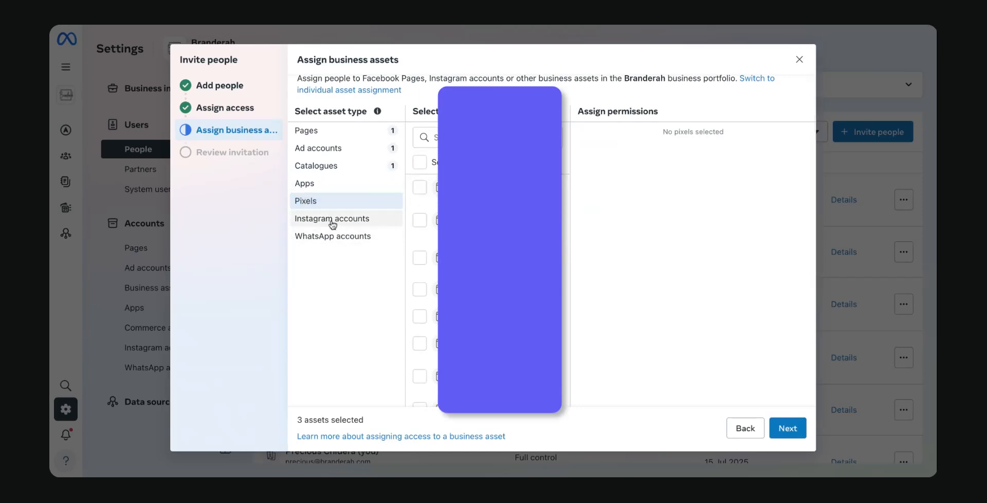
scroll(333, 226, "down", 1)
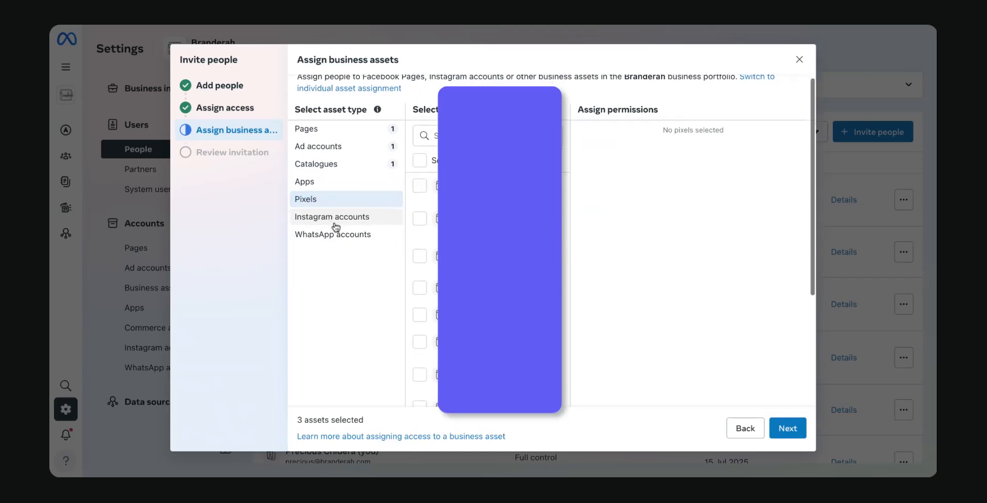
left_click(334, 220)
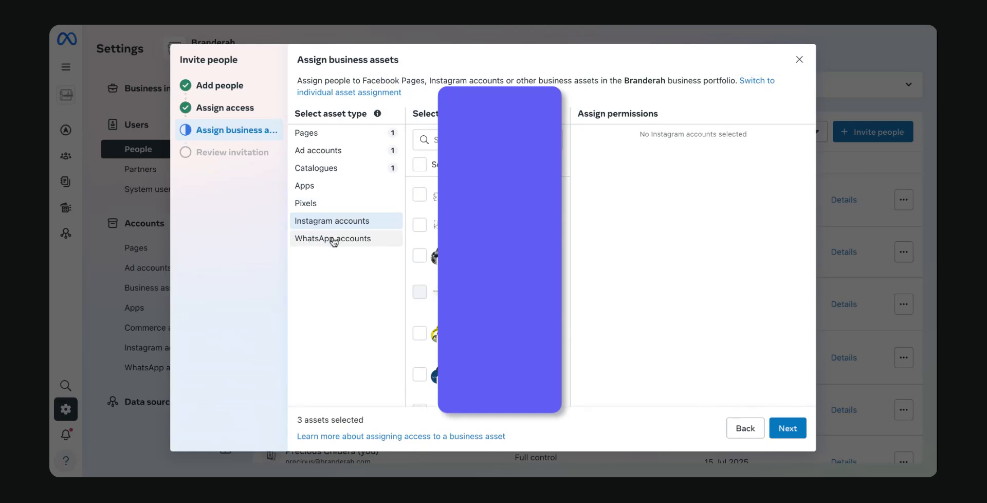
left_click(332, 237)
left_click(323, 206)
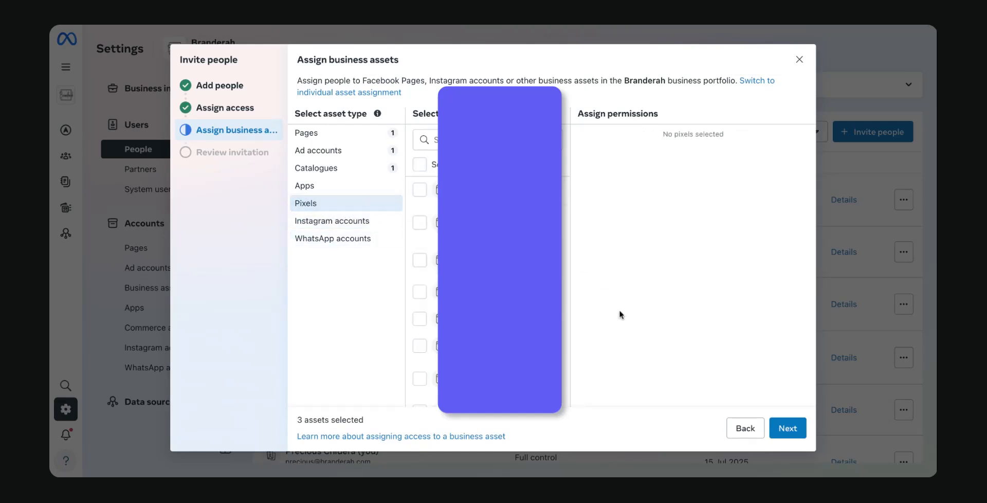
left_click(787, 427)
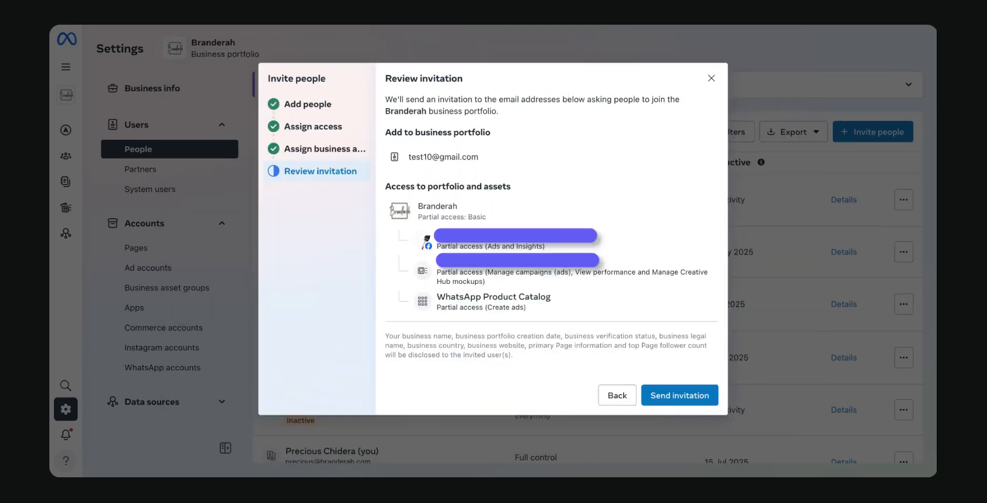